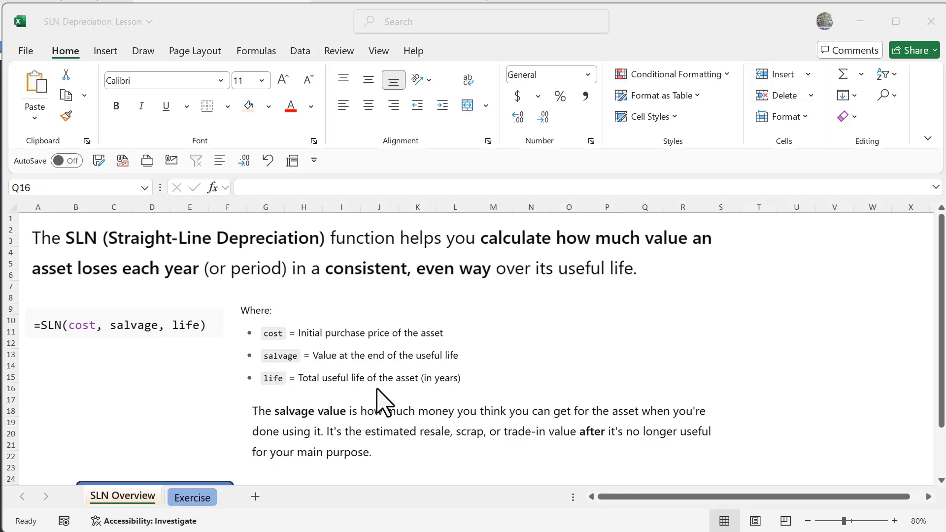
Go to the Exercise sheet and inspect the SLN formula in E2 and its cost, salvage and life references.
scroll(148, 439, "down", 2)
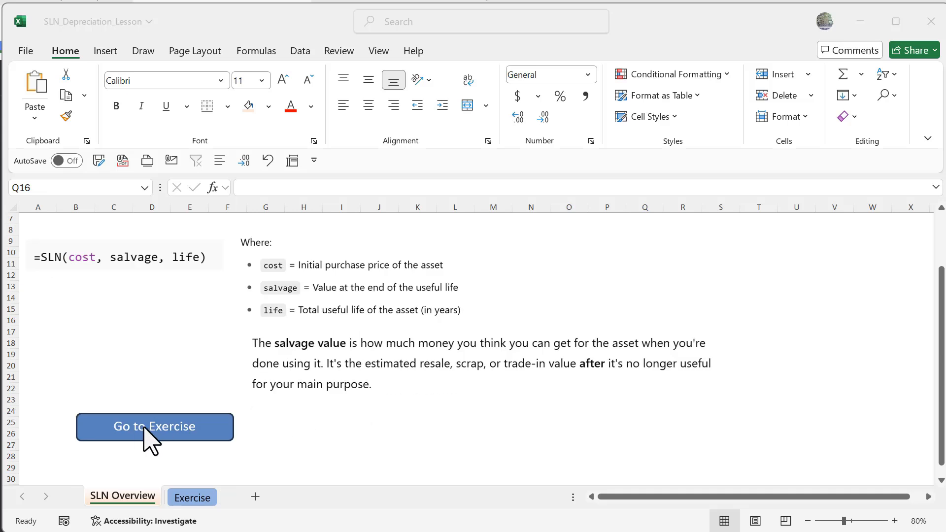
left_click(147, 444)
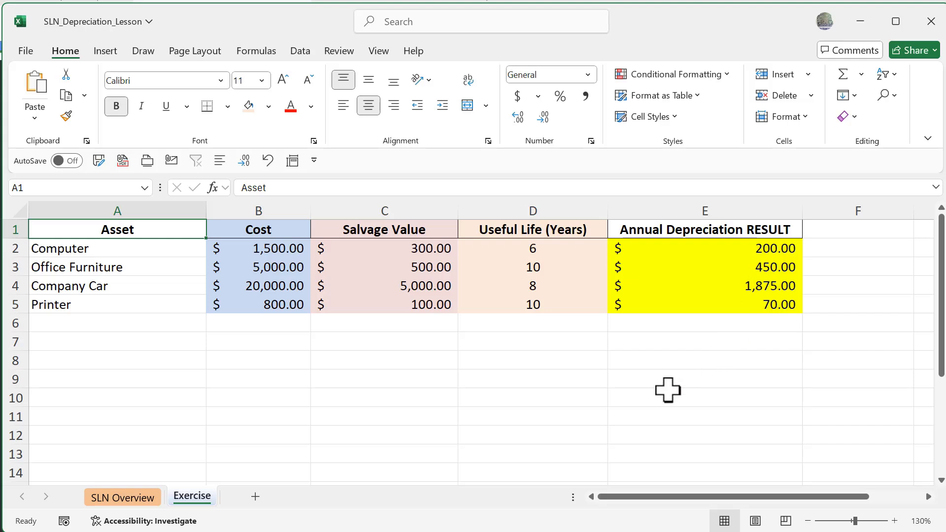
left_click(692, 249)
double_click(692, 249)
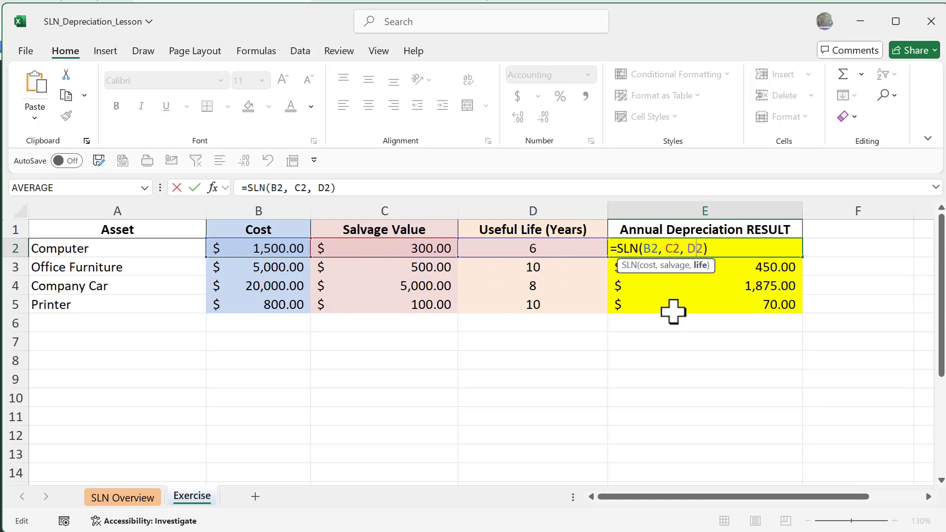
left_click(652, 249)
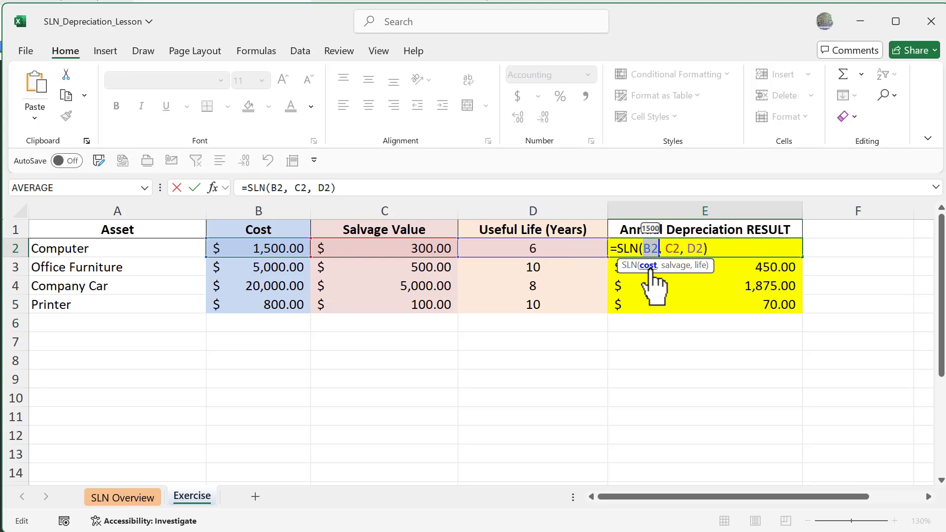
left_click(675, 266)
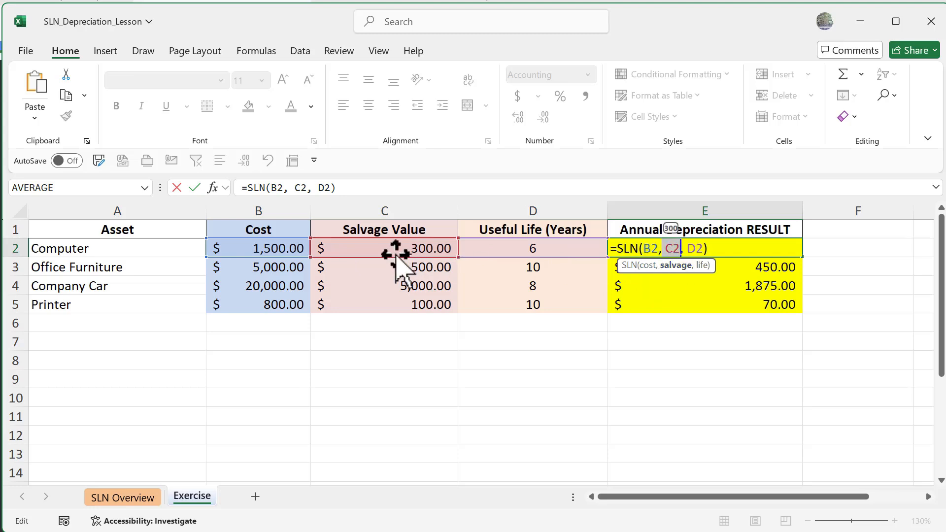
left_click(702, 266)
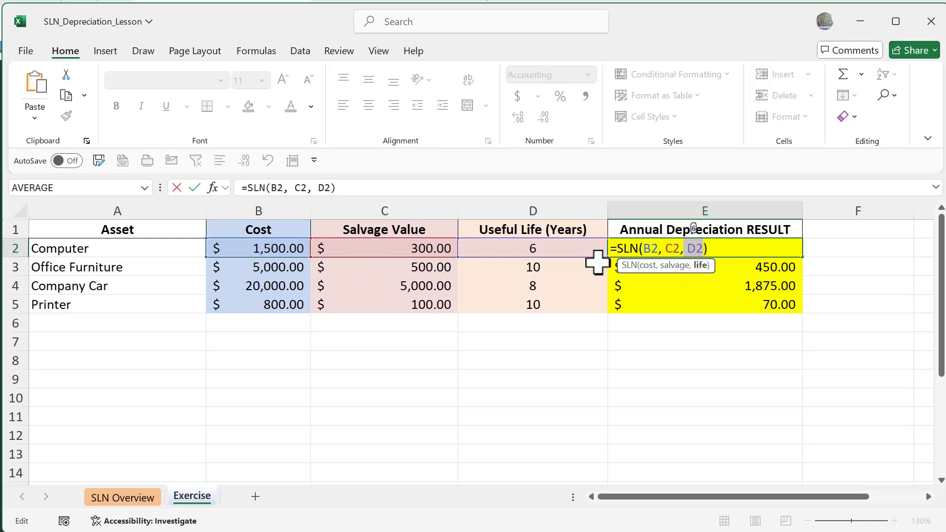
key("End")
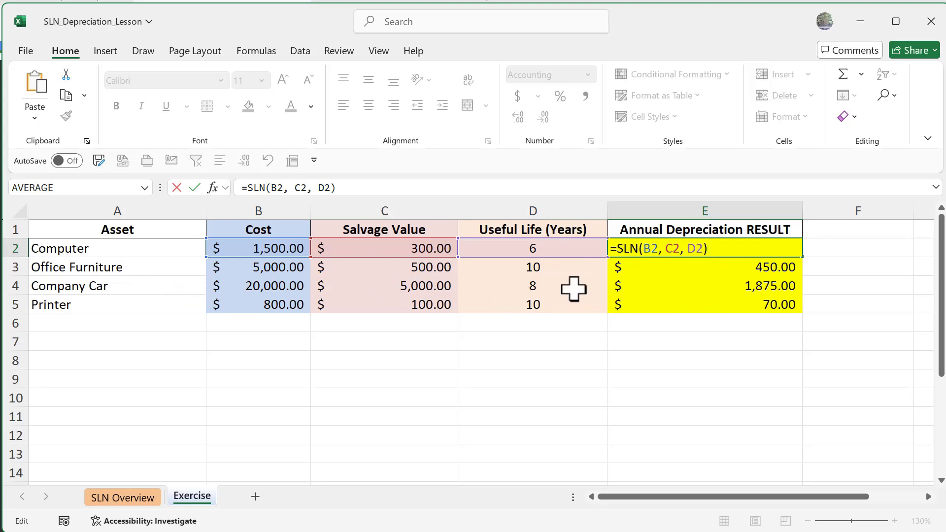
key("ctrl+Return")
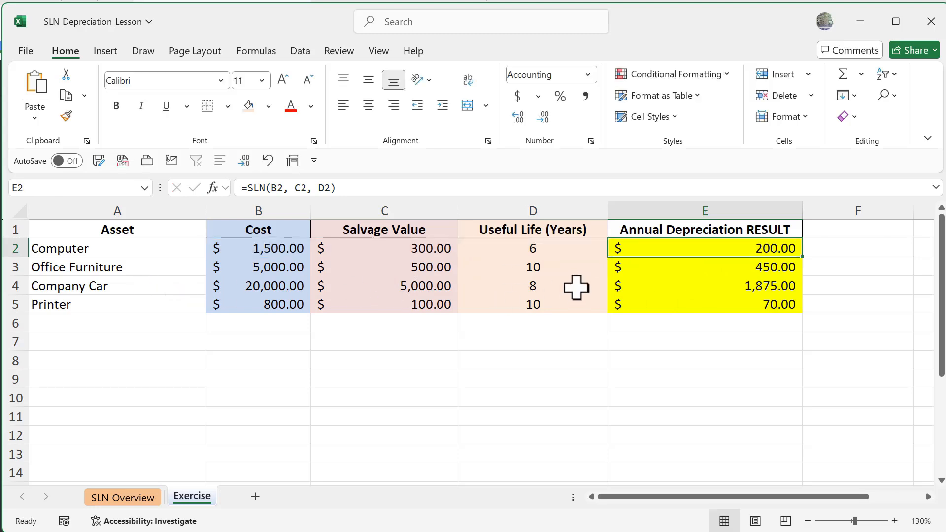
Re-enter the Office Furniture depreciation in E3 as =SLN(B3,C3,D3) using its cost, salvage value and useful life cells.
left_click(764, 268)
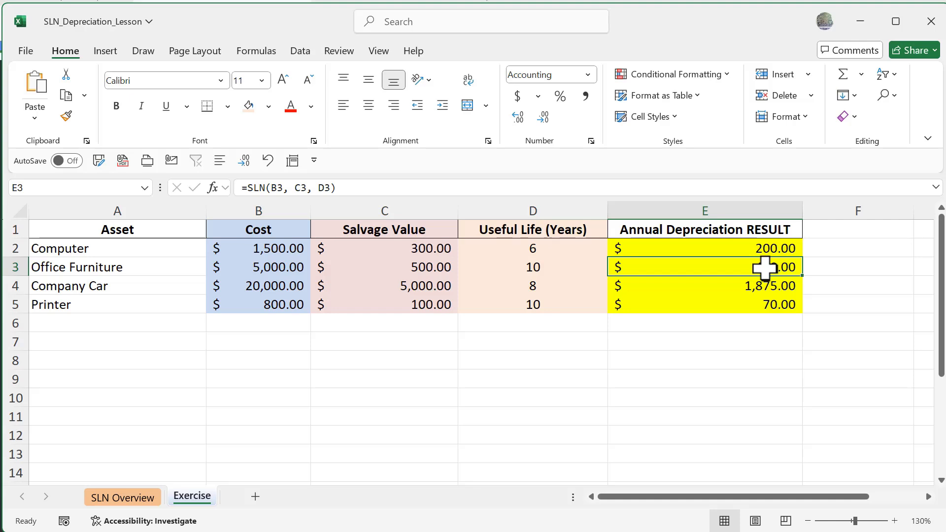
key("Delete")
type("=")
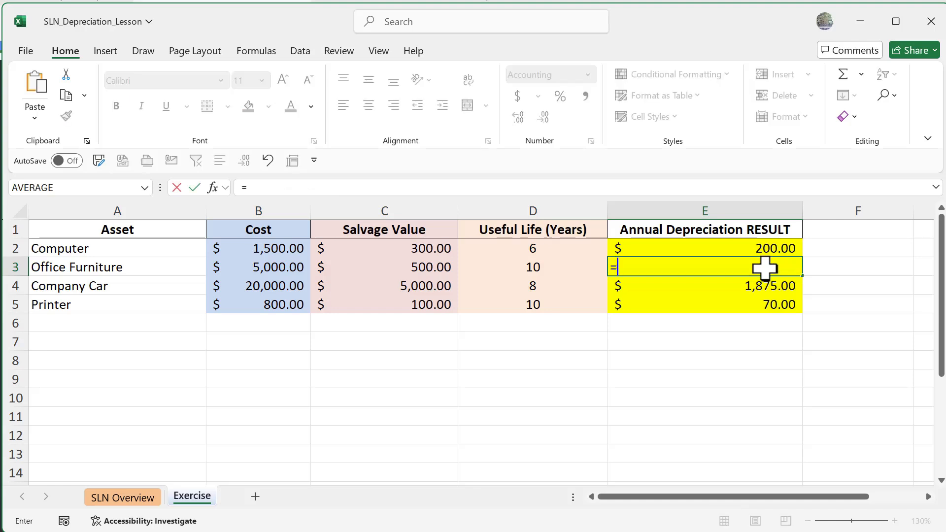
type("sln")
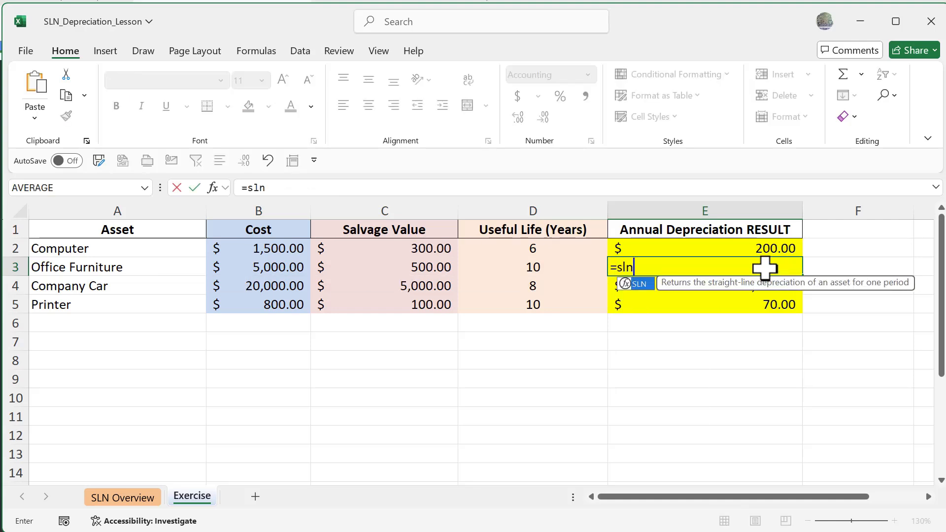
key("Tab")
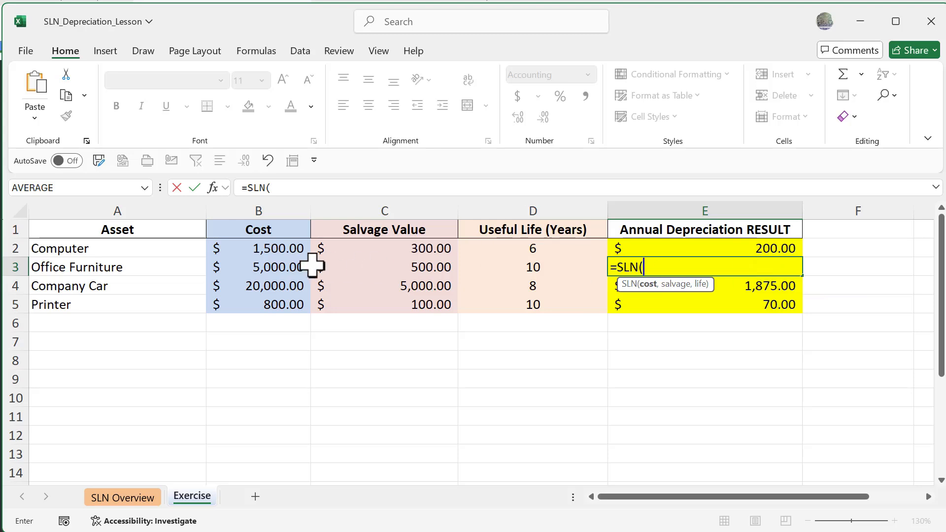
left_click(268, 266)
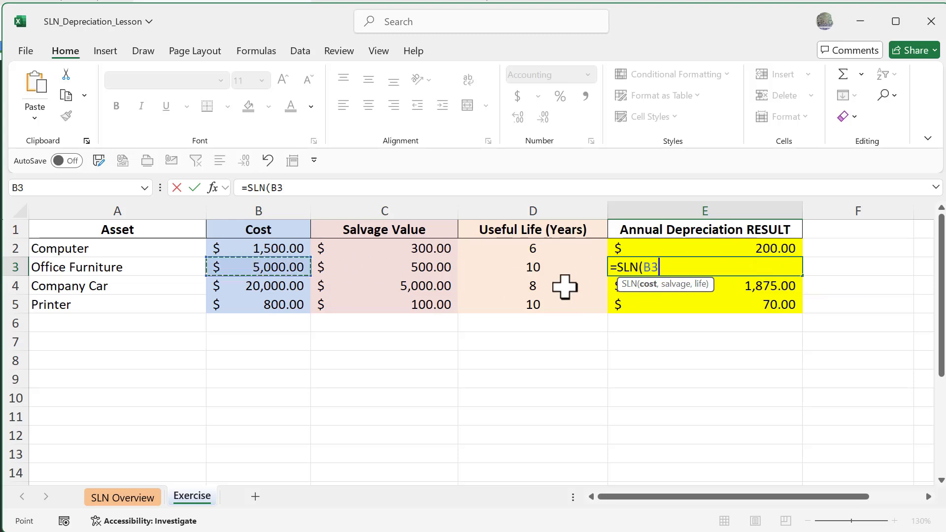
type(",")
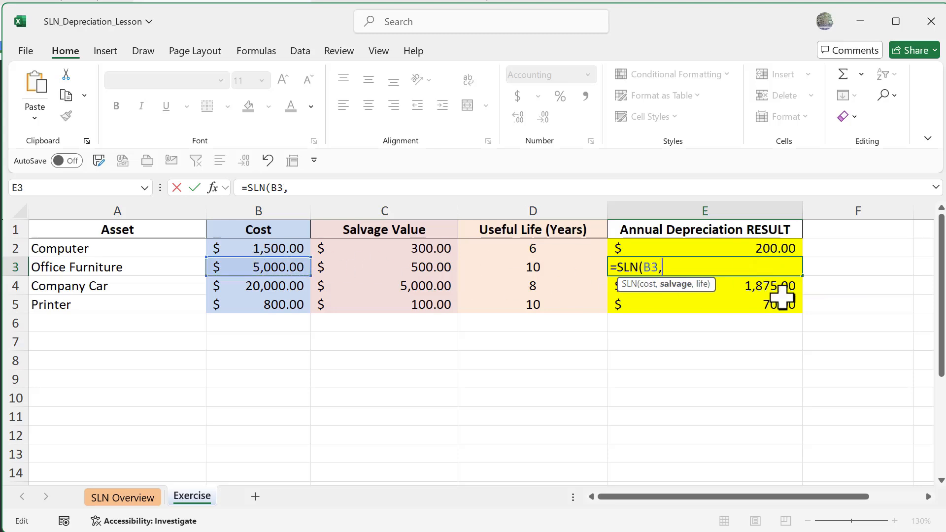
left_click(392, 267)
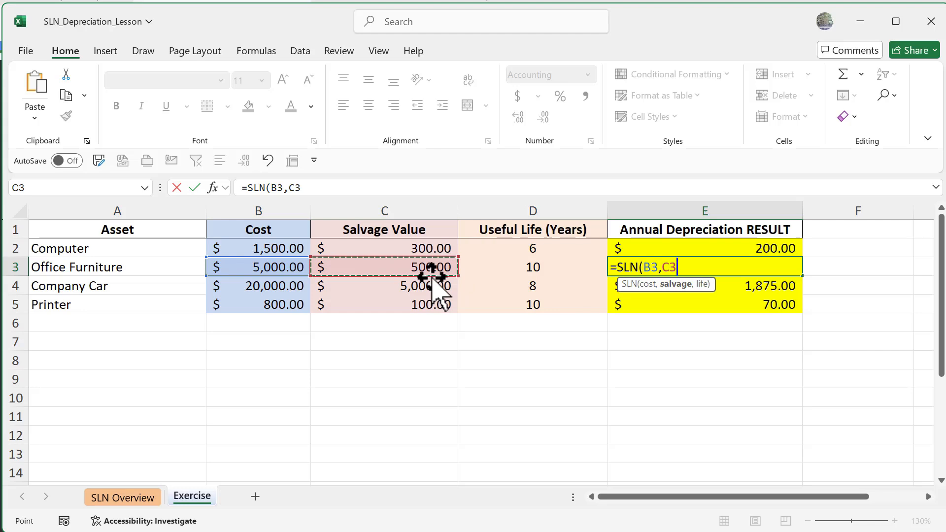
type(",")
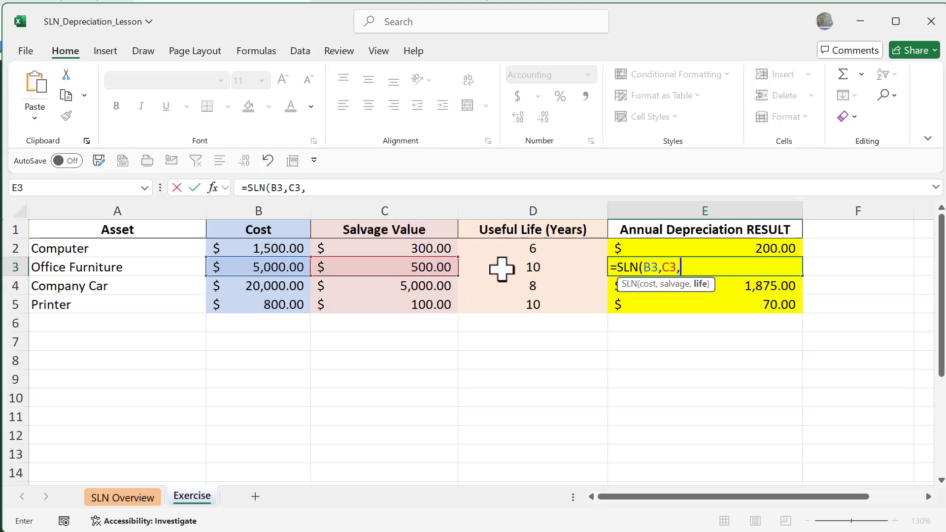
left_click(532, 268)
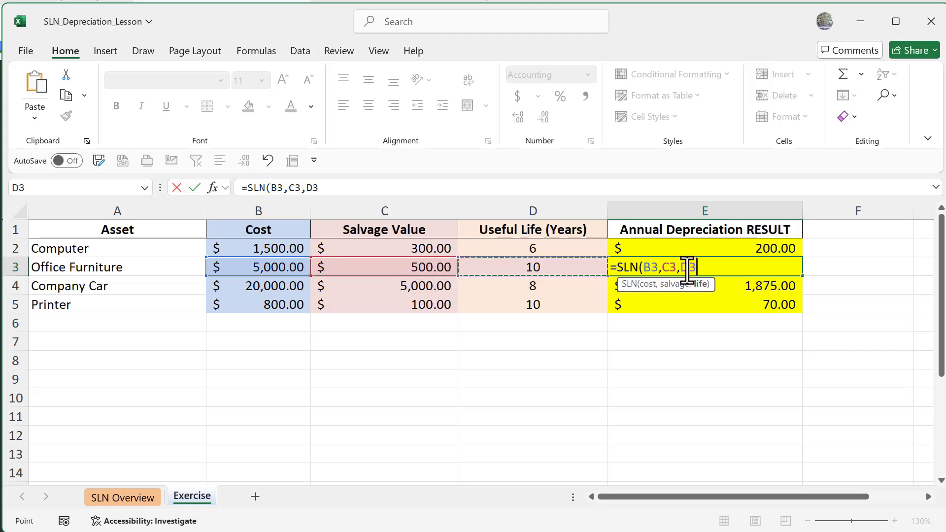
key("Return")
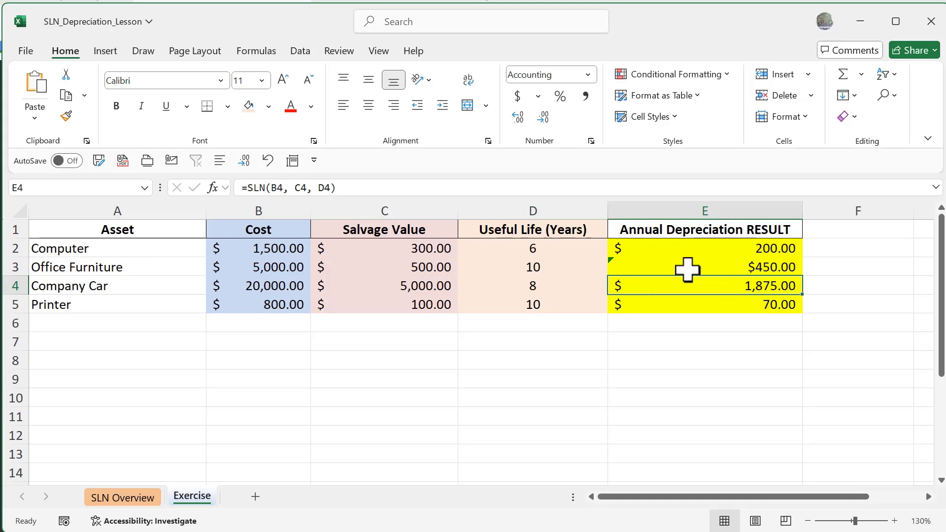
Fill the E3 SLN formula down through E5 for the Company Car and Printer rows.
left_click(769, 267)
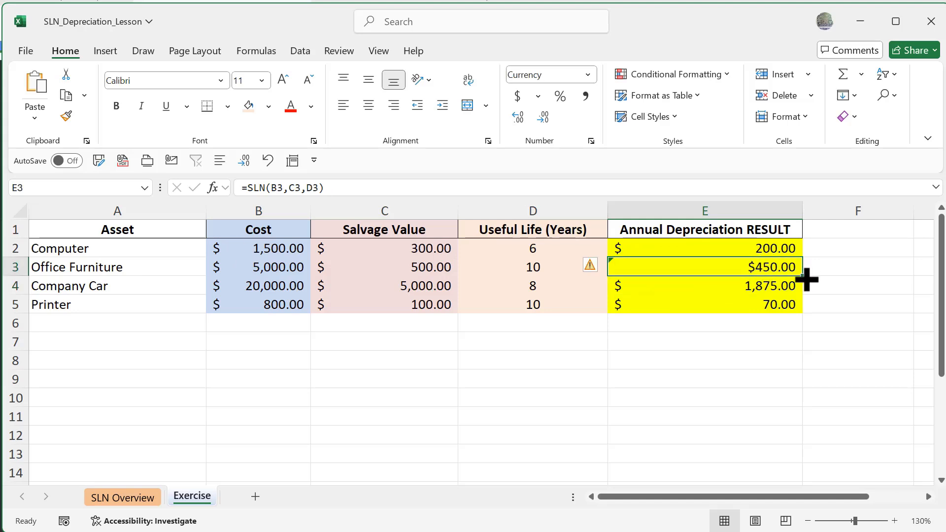
mouse_move(803, 280)
left_mouse_down()
mouse_move(798, 309)
mouse_move(798, 296)
left_mouse_up()
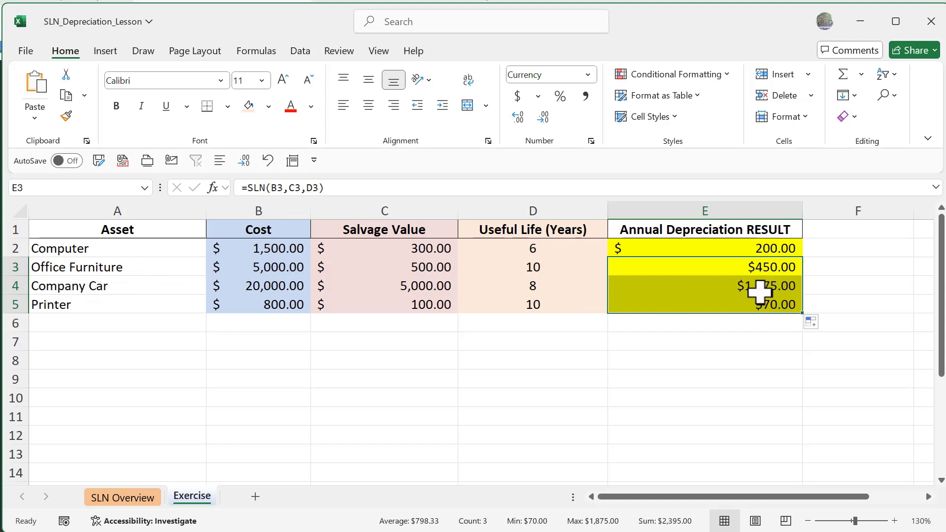
left_click(751, 291)
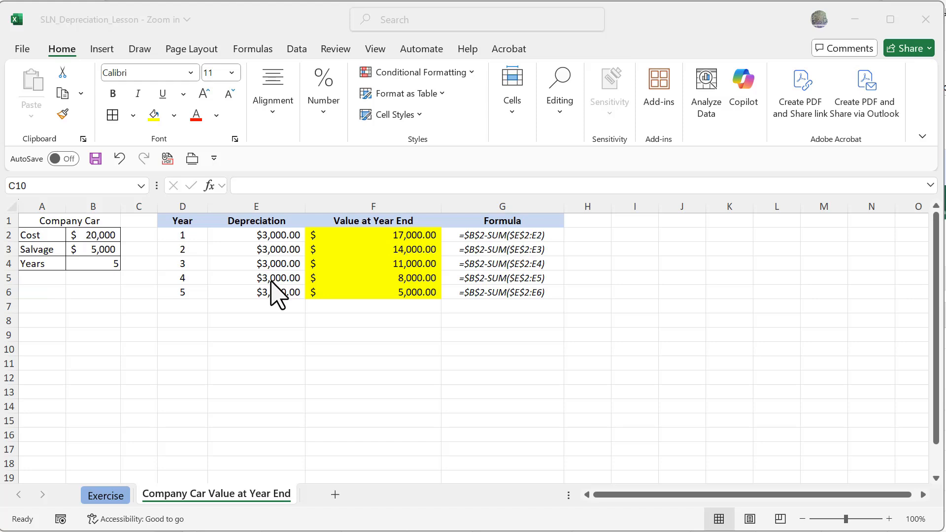
Inspect the Company Car depreciation formula in E2 and the year-end value formulas for years 1 to 3.
left_click(255, 236)
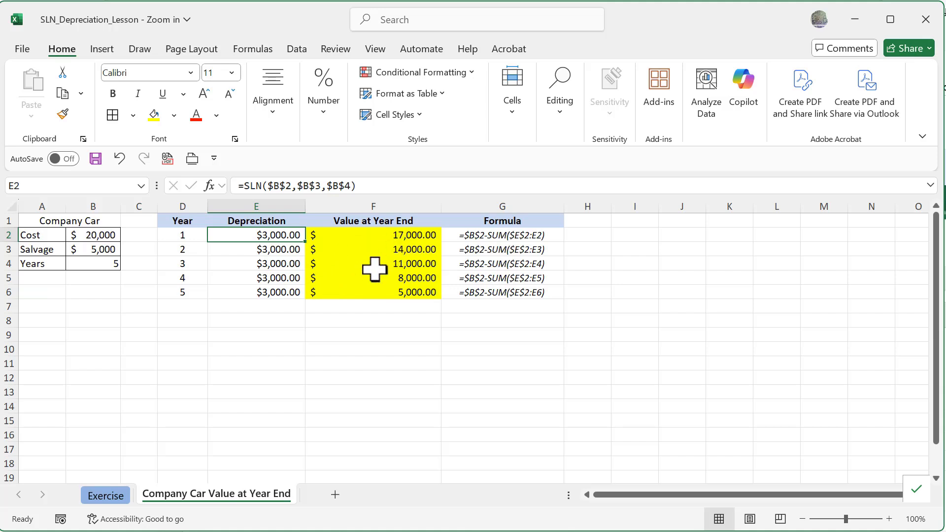
double_click(378, 238)
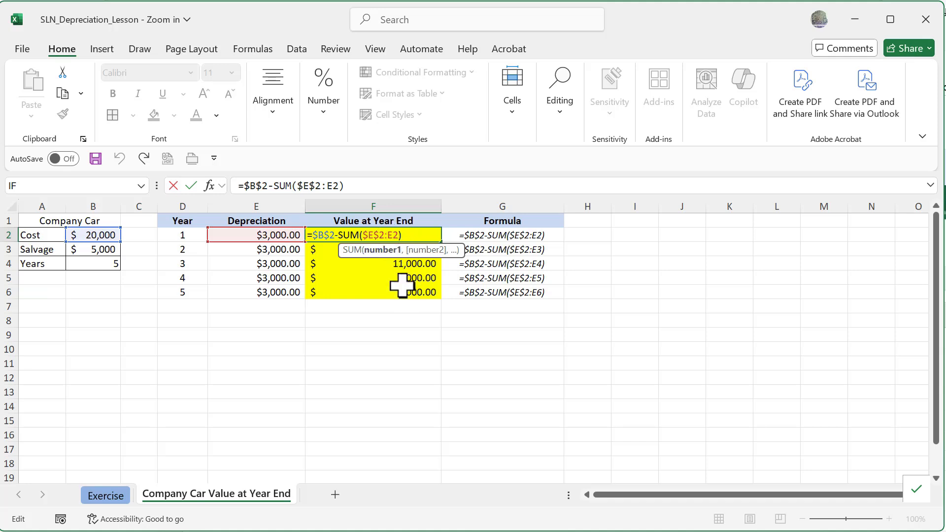
key("ctrl+Return")
double_click(391, 252)
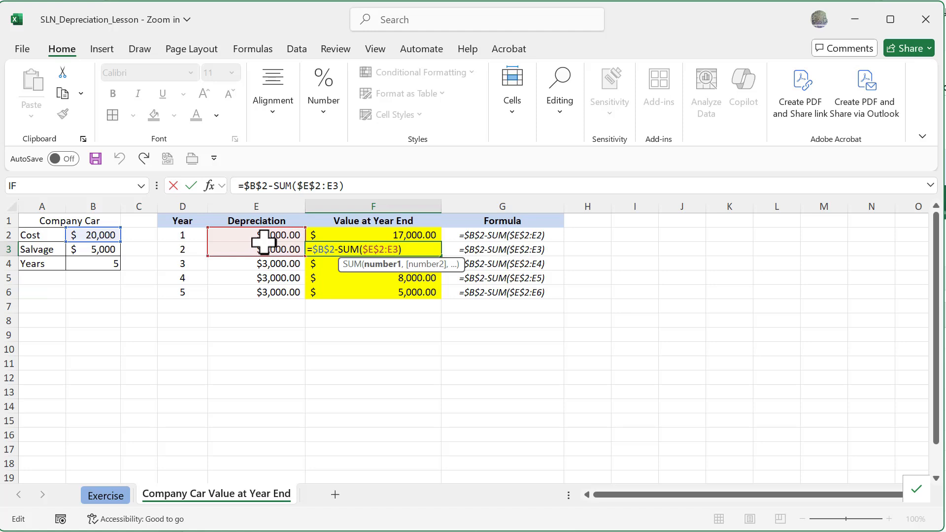
key("Escape")
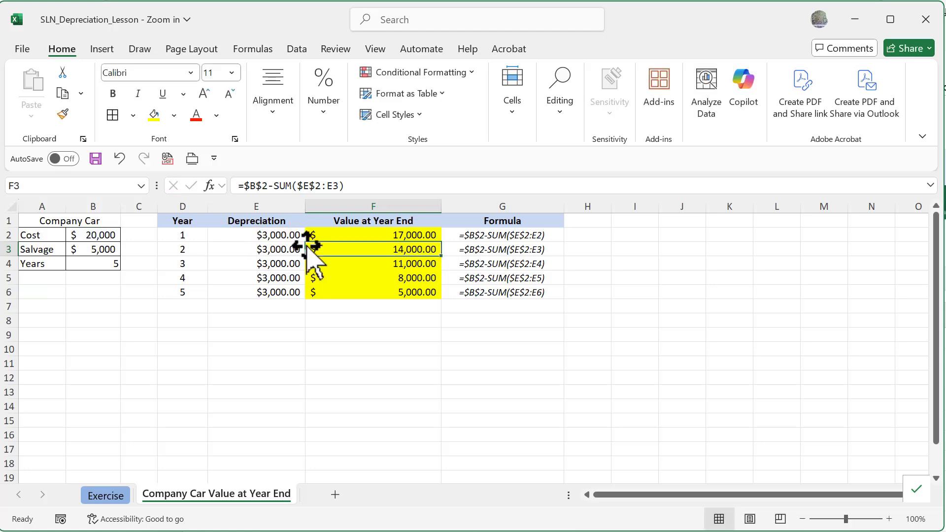
double_click(401, 264)
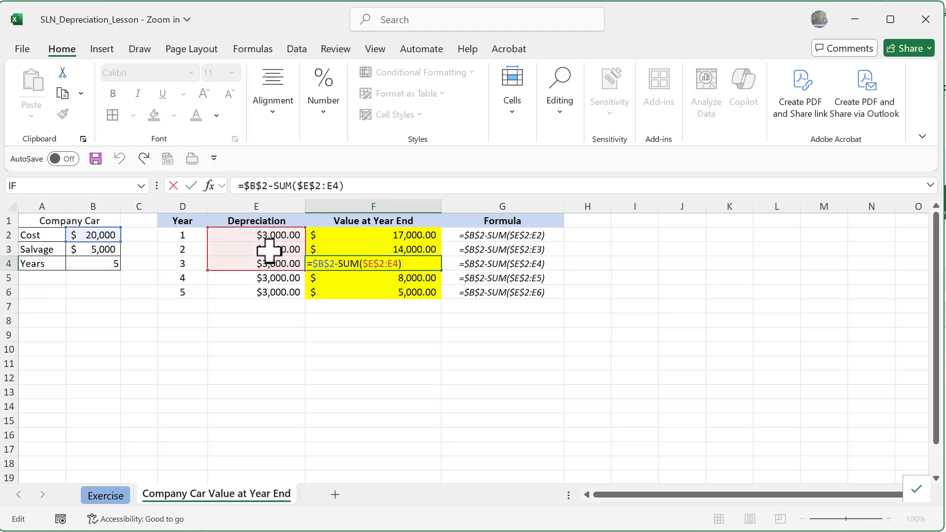
key("Escape")
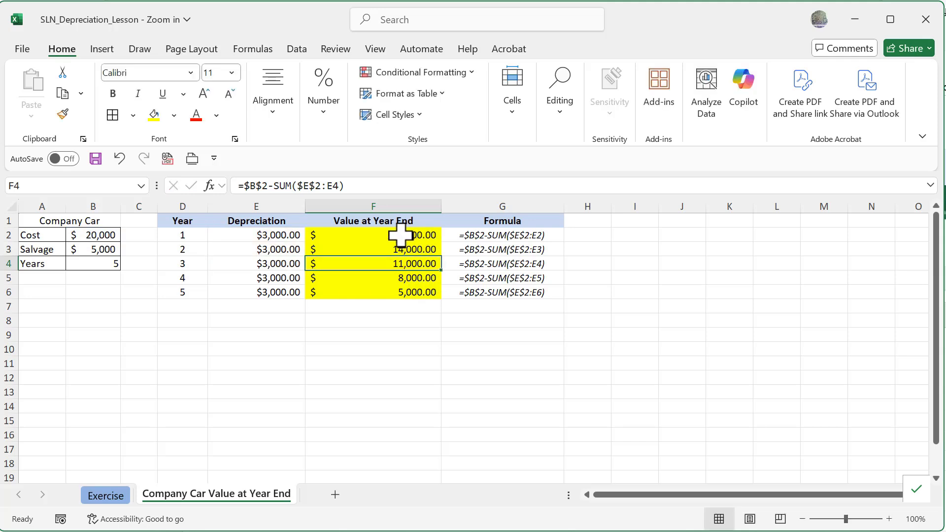
Step through the Value at Year End formulas in F2 to F6 to review their growing SUM ranges.
double_click(384, 235)
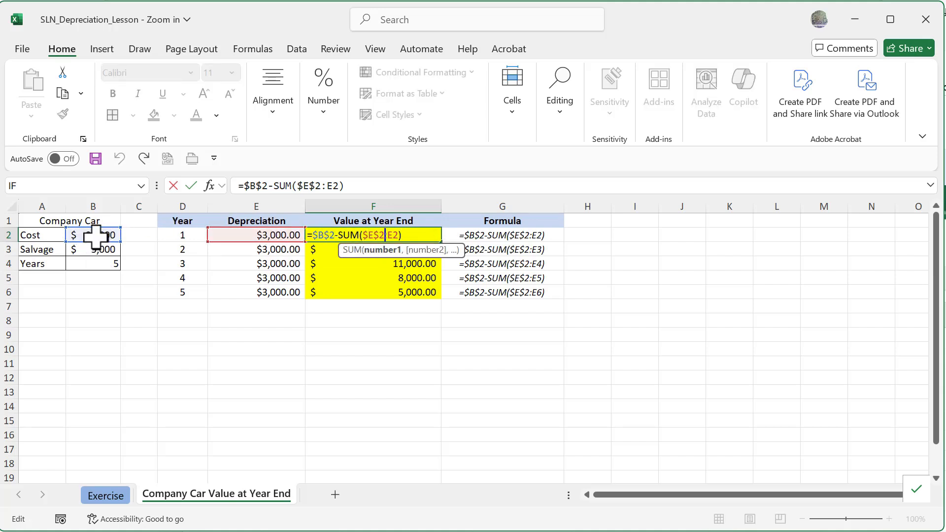
key("Escape")
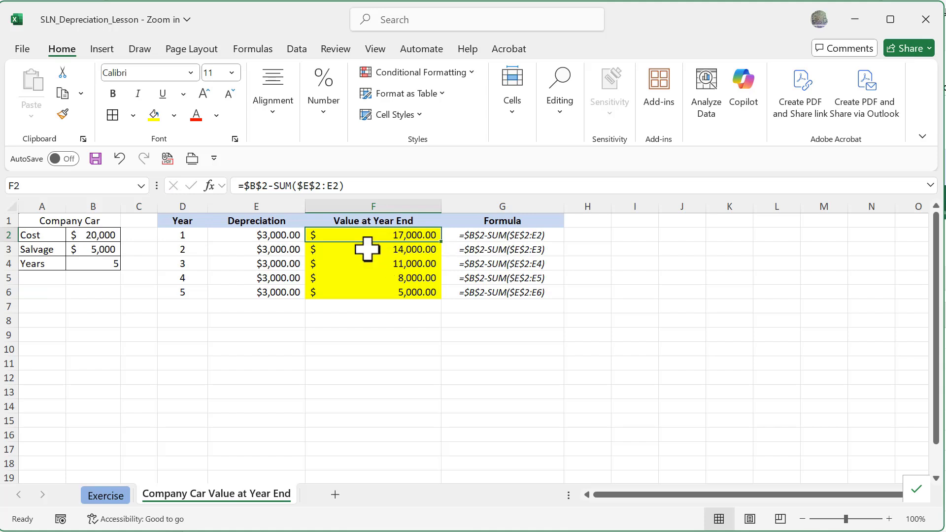
double_click(376, 249)
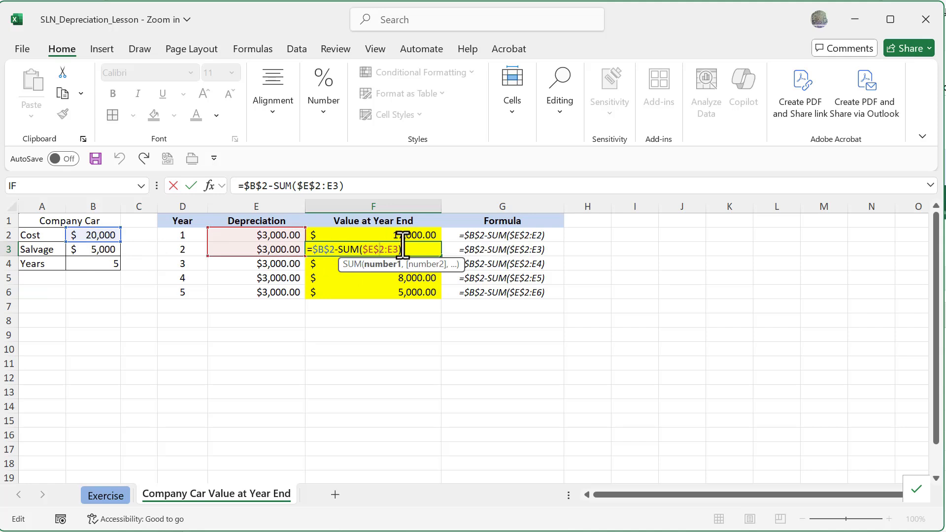
key("Escape")
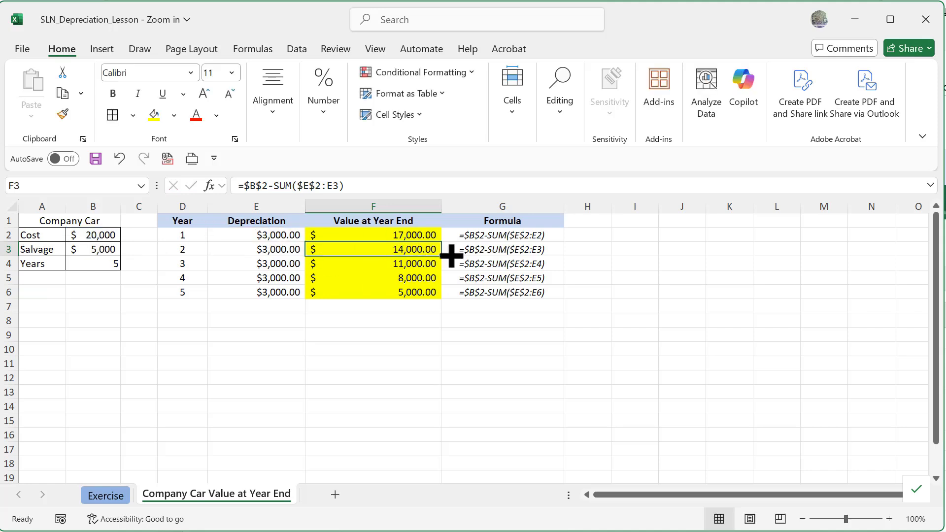
left_click(394, 262)
double_click(394, 263)
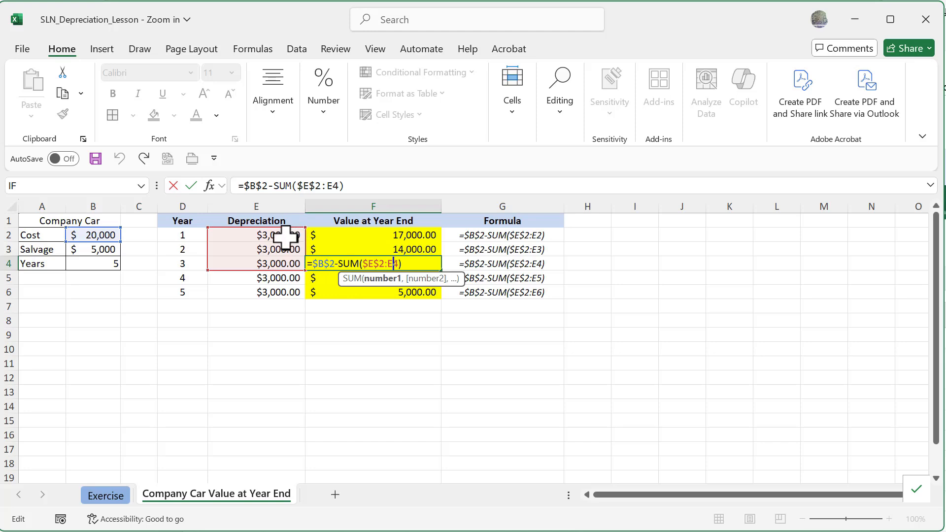
key("ctrl+Return")
double_click(388, 279)
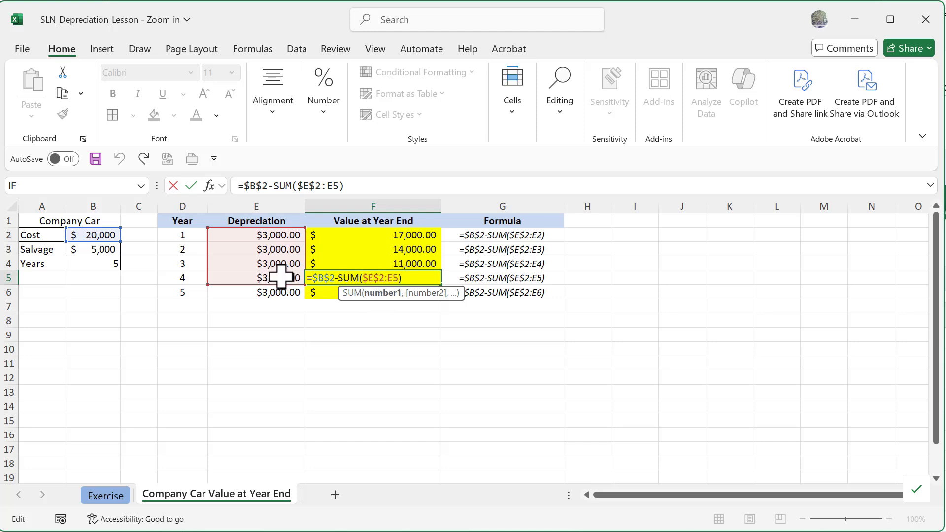
key("Escape")
double_click(390, 293)
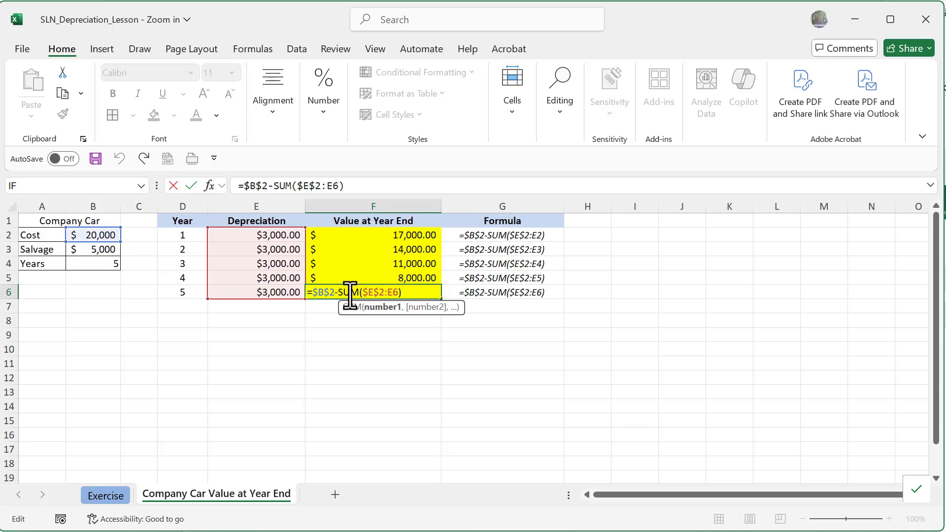
key("Escape")
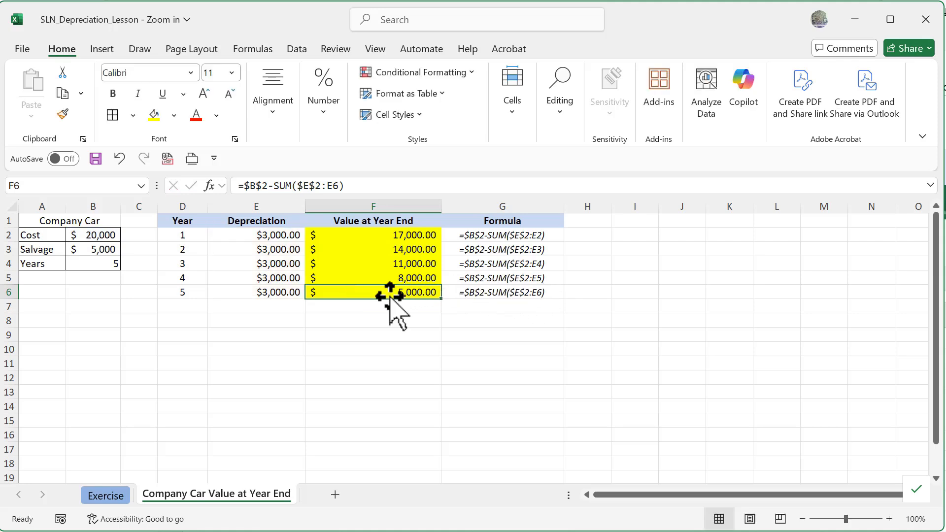